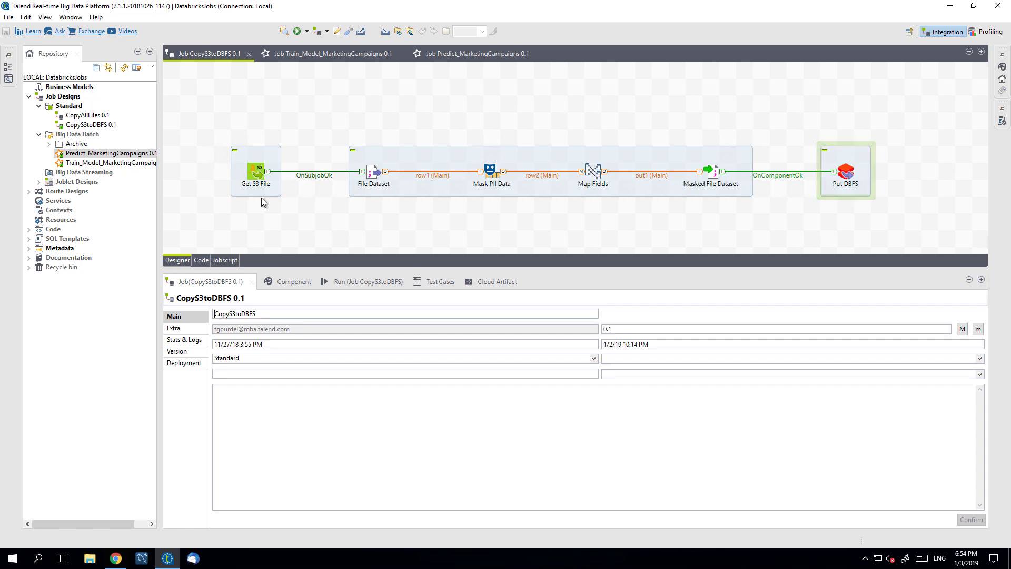
Review the tDataMasking email masking rule and the tDBFSPut upload settings
click(494, 174)
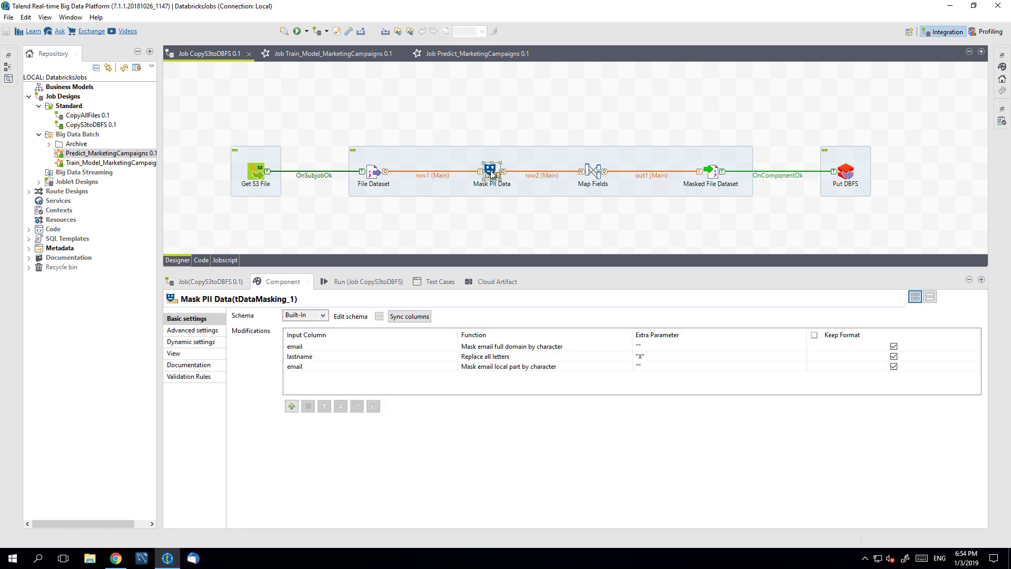
click(305, 366)
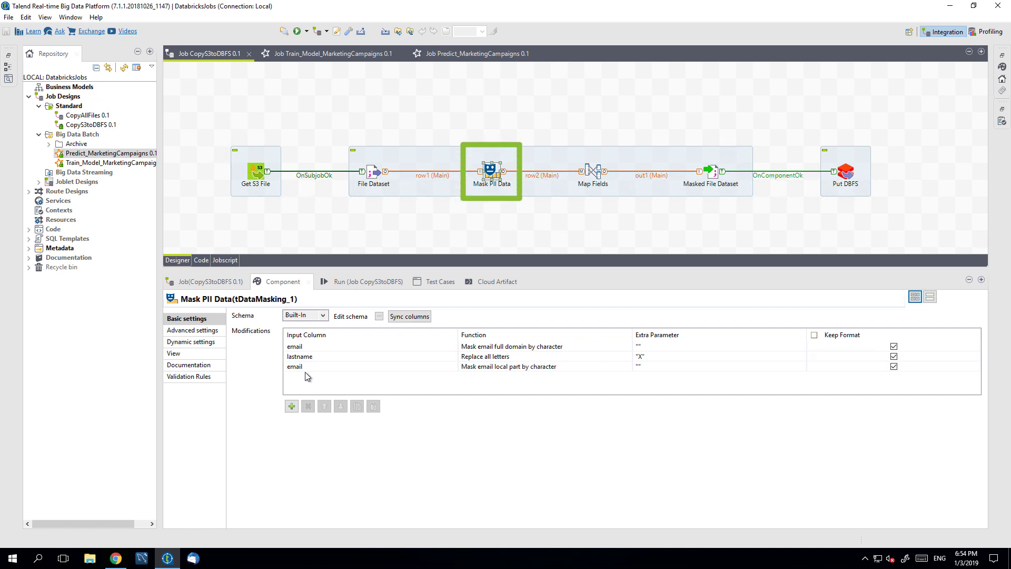
double_click(850, 175)
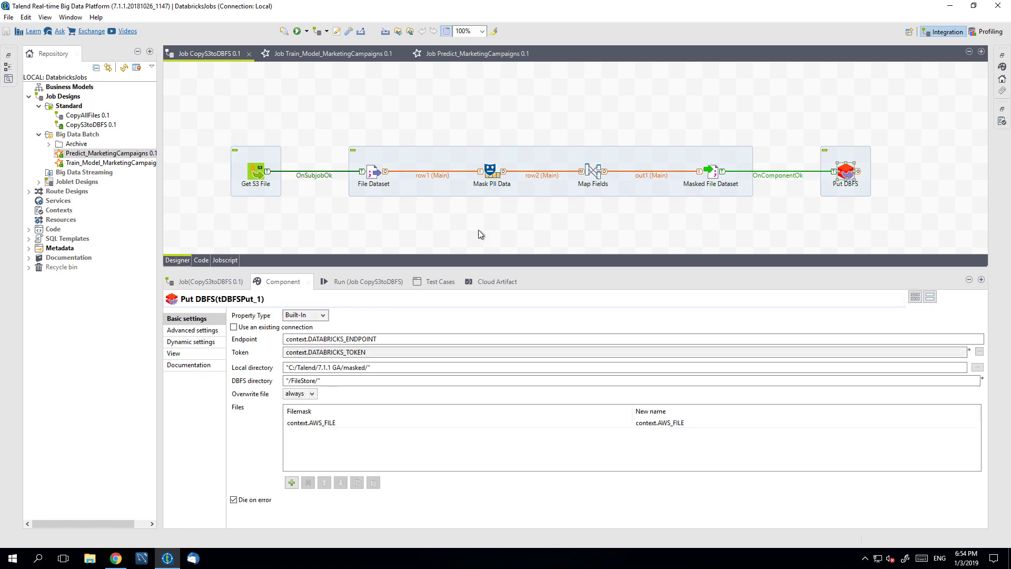
Run the CopyS3toDBFS job, sending 514 masked rows to DBFS with exit code 0
click(341, 281)
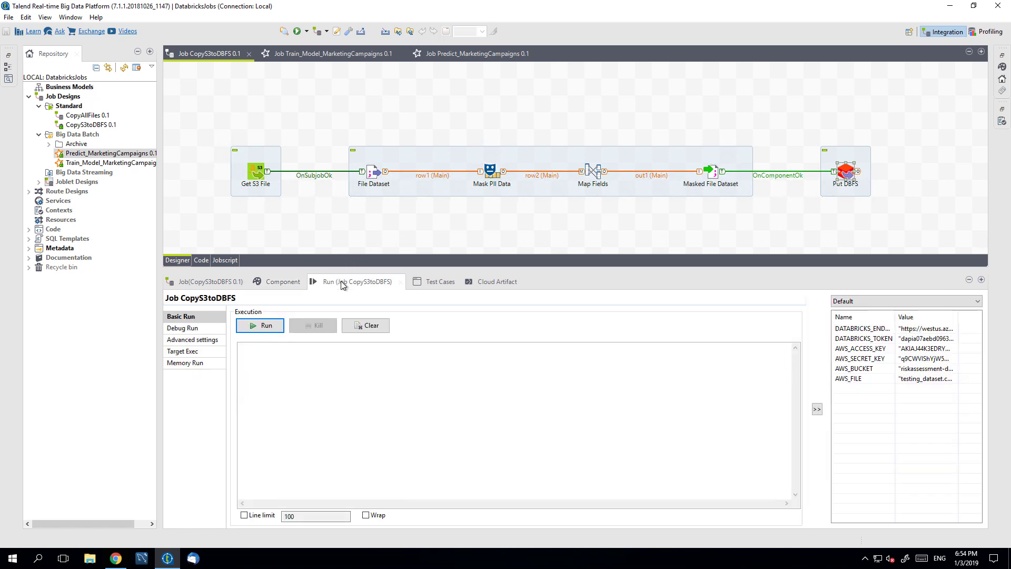
click(264, 326)
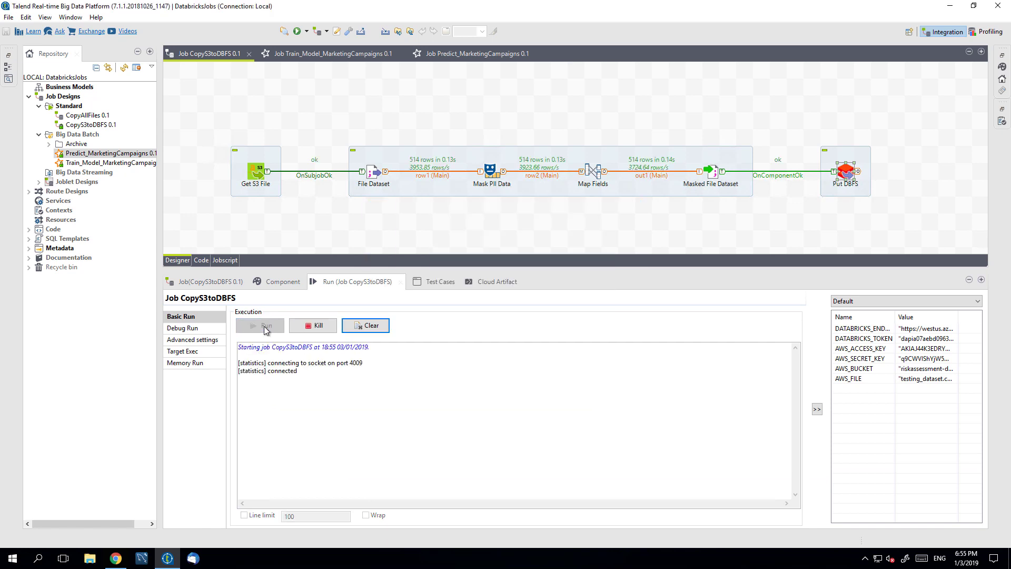
click(116, 559)
View the masked names and emails in the BankingRiskAssessment notebook, then return to Talend
click(20, 135)
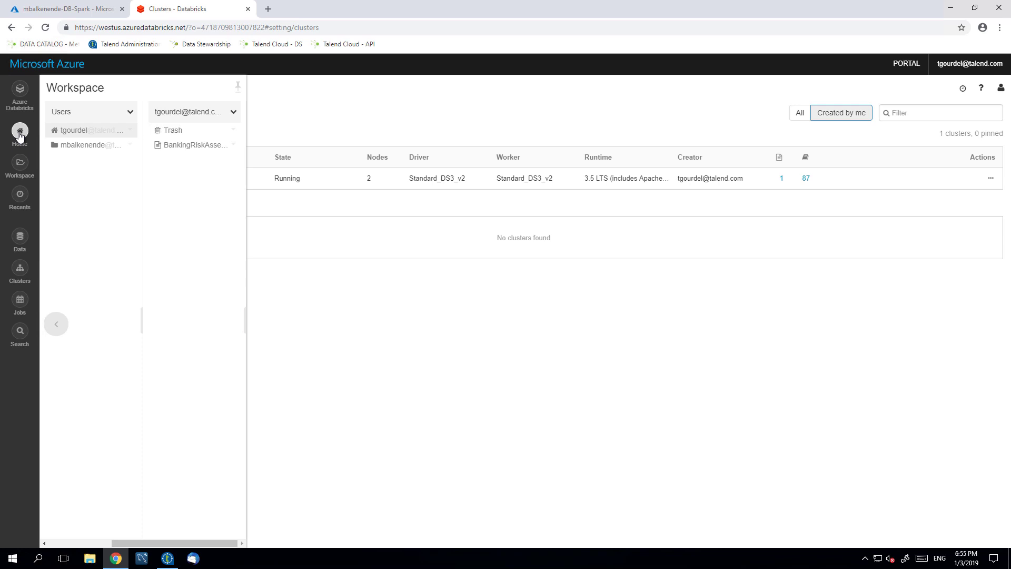
click(189, 144)
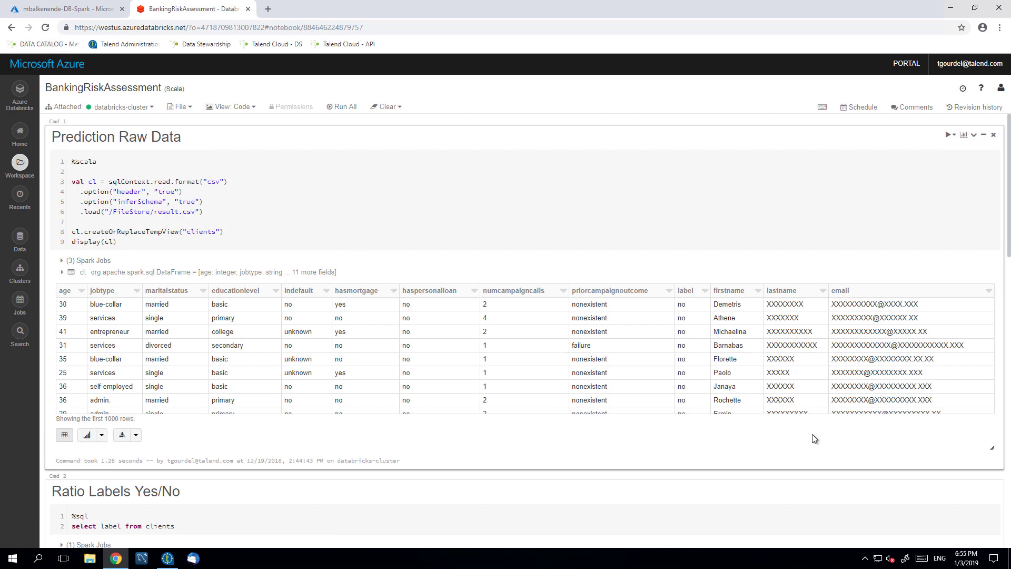
click(167, 559)
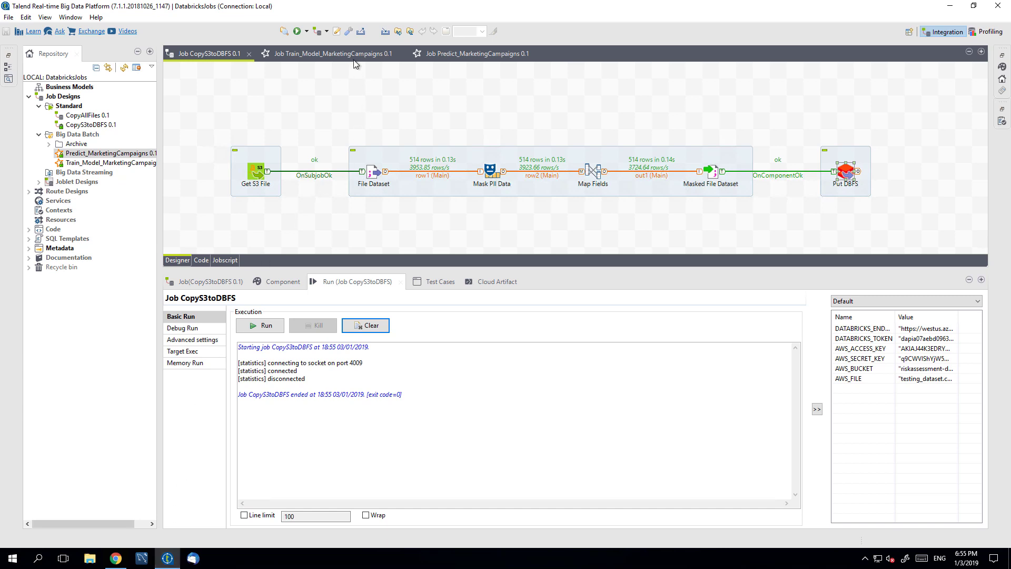
Bring up the Train_Model_MarketingCampaigns job after a glance at the prediction job
click(332, 53)
click(474, 52)
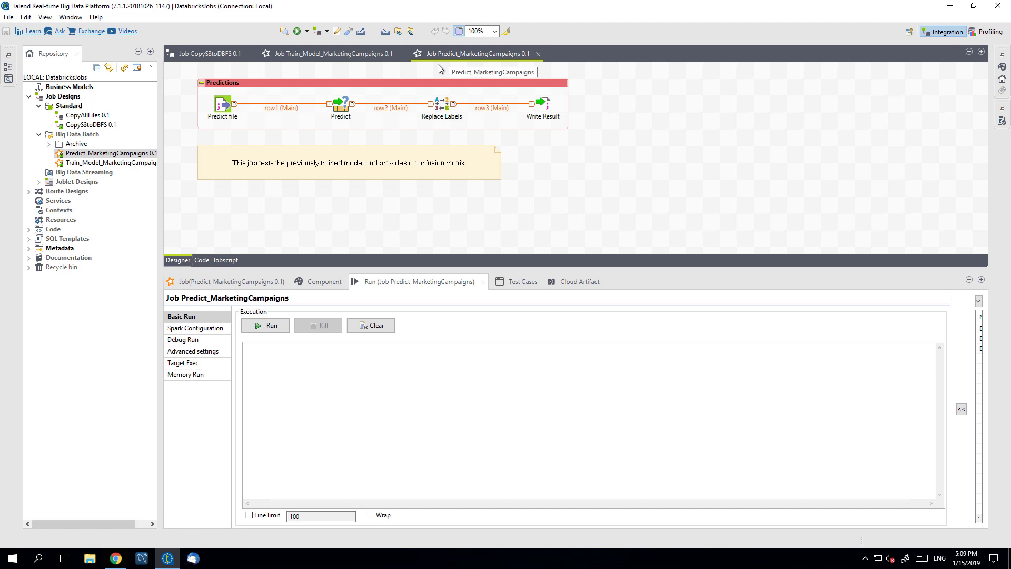
click(349, 54)
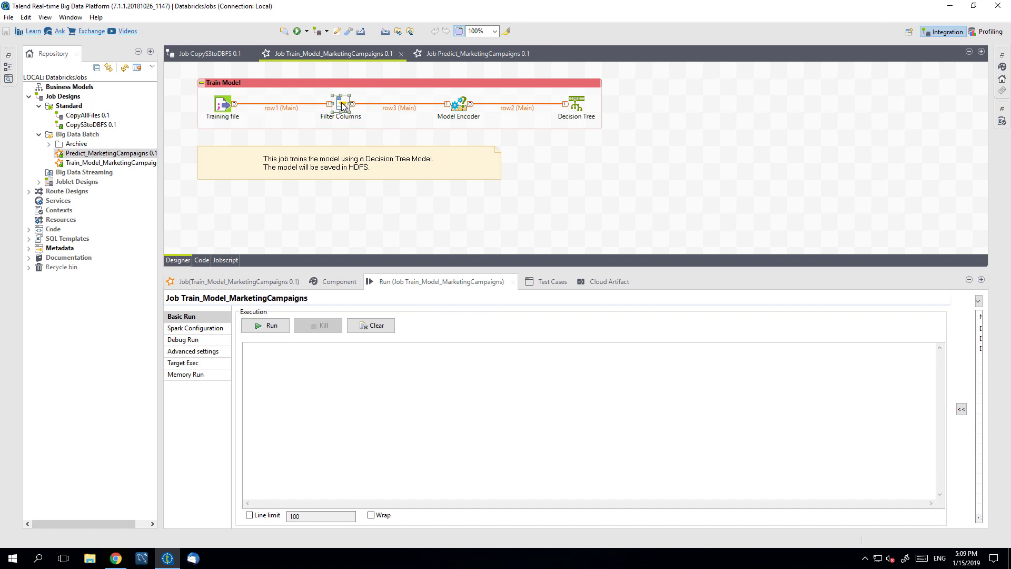
Check the Databricks Spark configuration, then run Train_Model_MarketingCampaigns followed by Predict_MarketingCampaigns
click(187, 330)
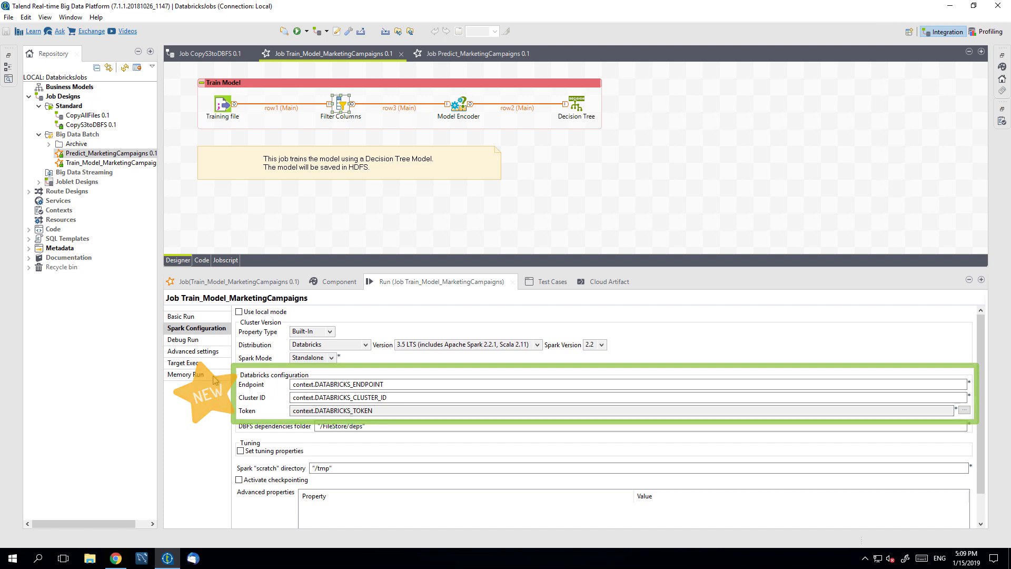
click(187, 317)
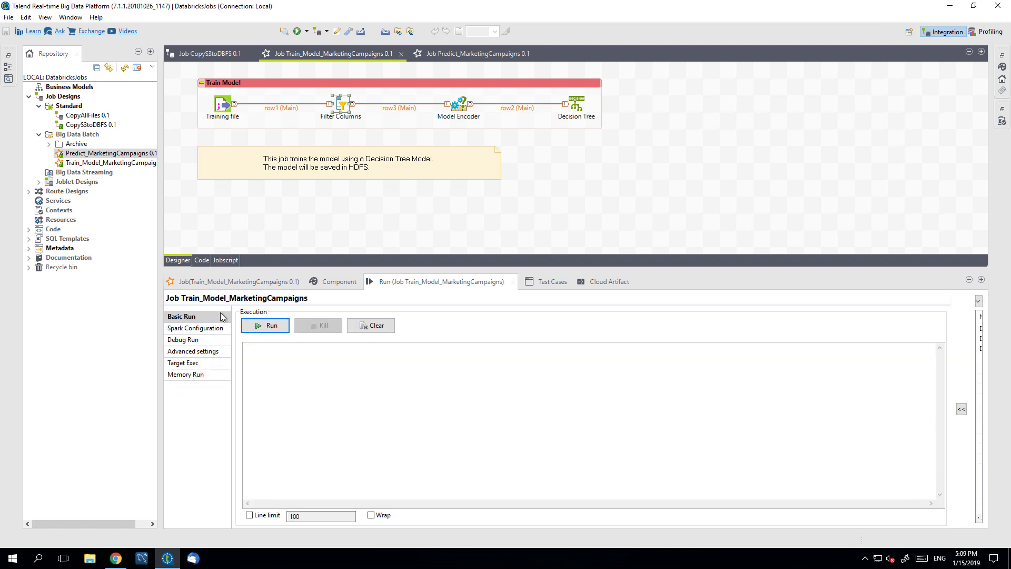
click(260, 325)
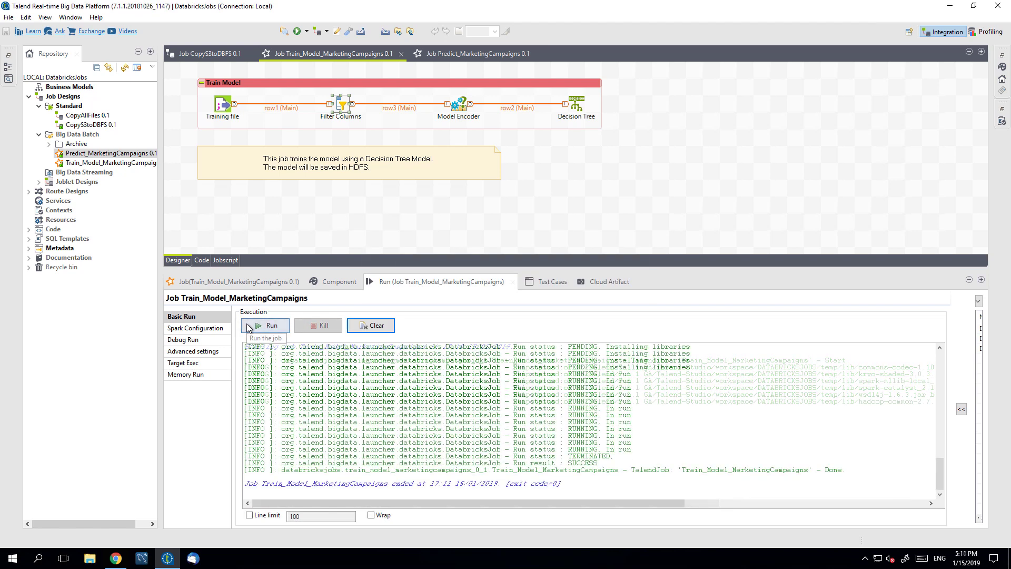
click(474, 54)
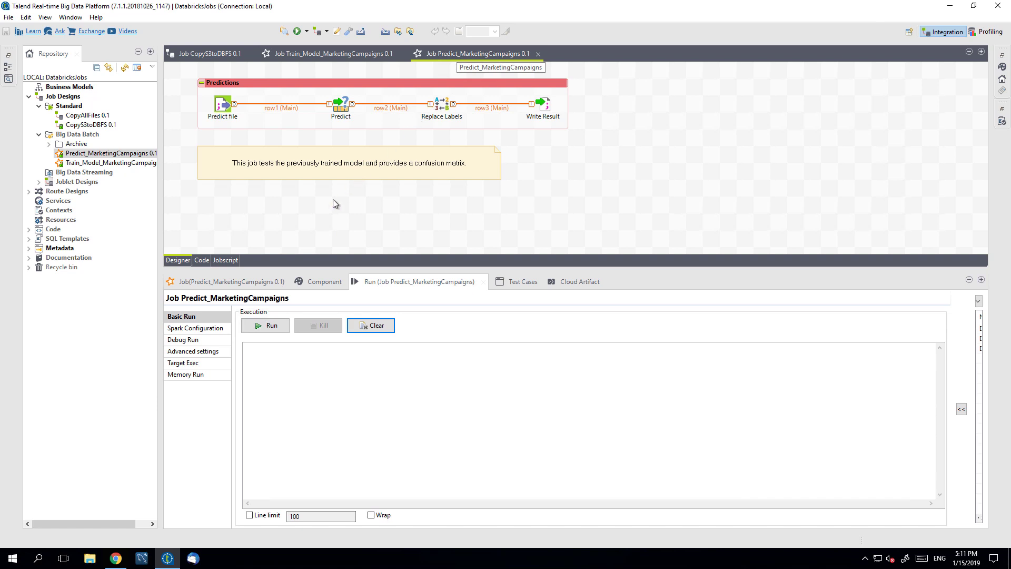
click(272, 325)
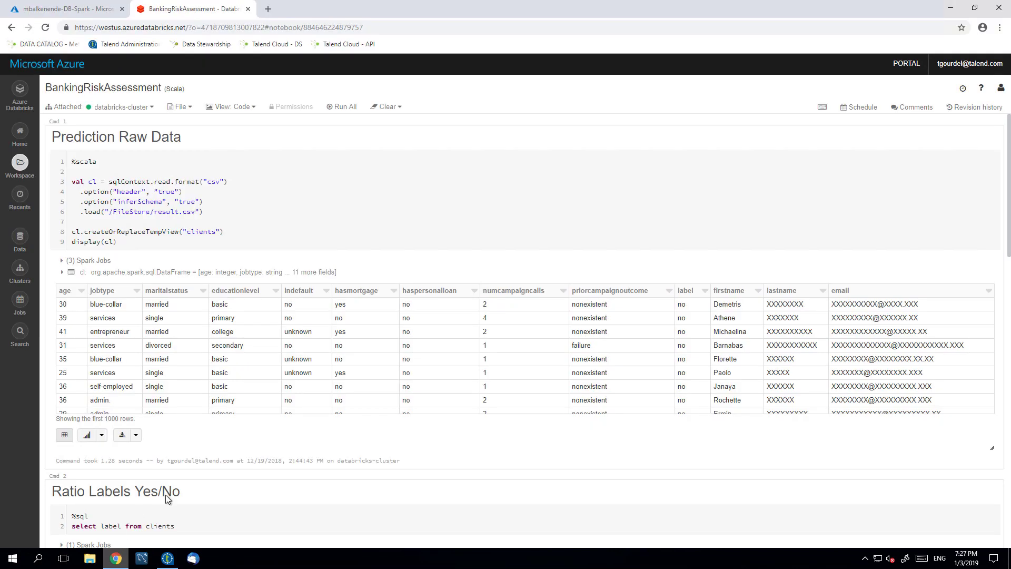
scroll(616, 442, down, 2)
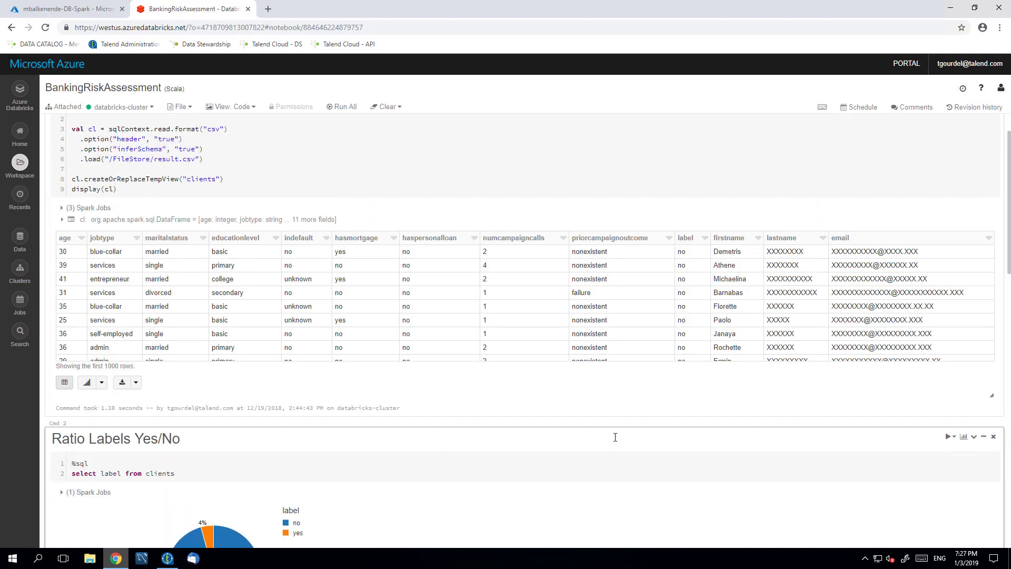
scroll(617, 441, down, 2)
scroll(616, 442, down, 1)
scroll(616, 441, down, 1)
scroll(616, 440, down, 1)
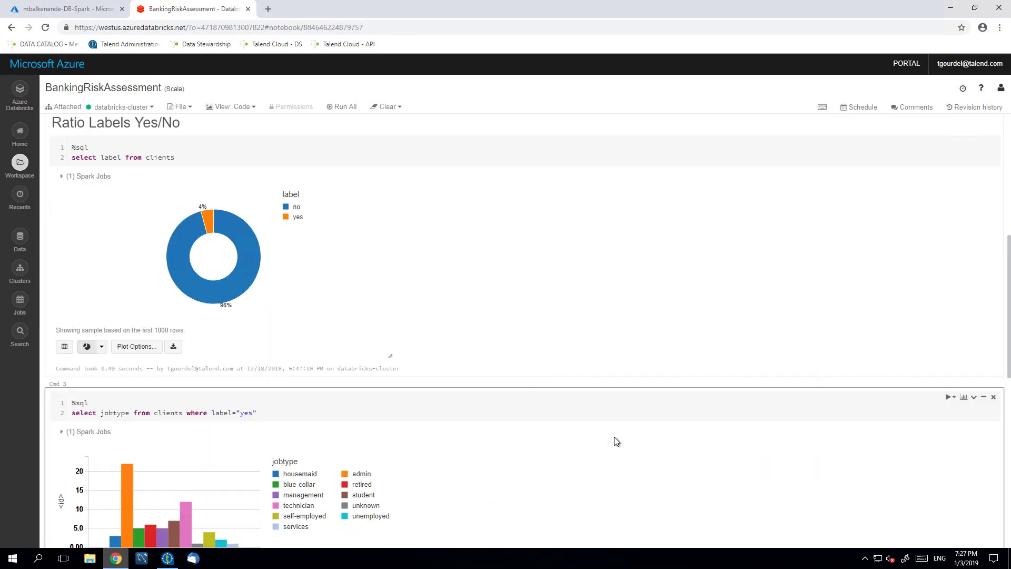
scroll(616, 441, down, 1)
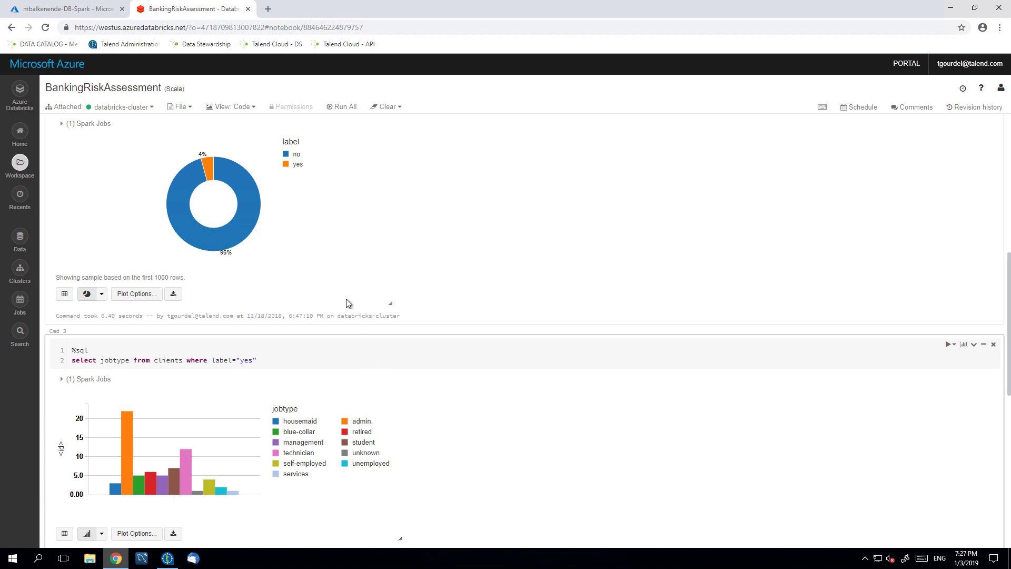